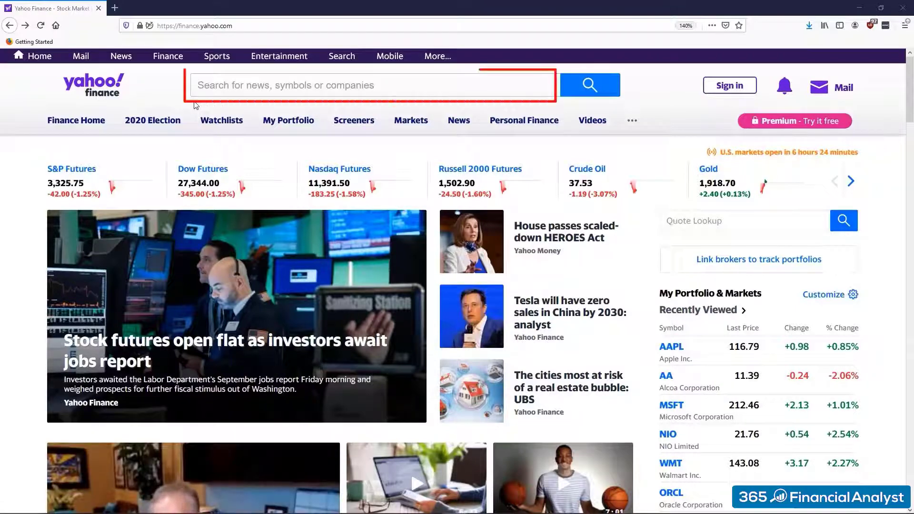
Search Yahoo Finance for AAPL and bring up Apple's historical price data
{"action": "left_click", "coordinate": [213, 86]}
{"action": "type", "text": "aapl"}
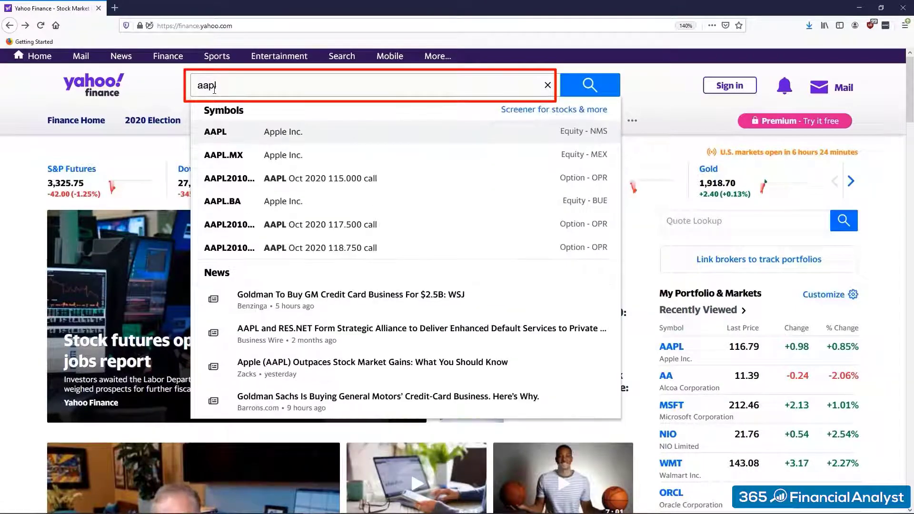
{"action": "key", "text": "Return"}
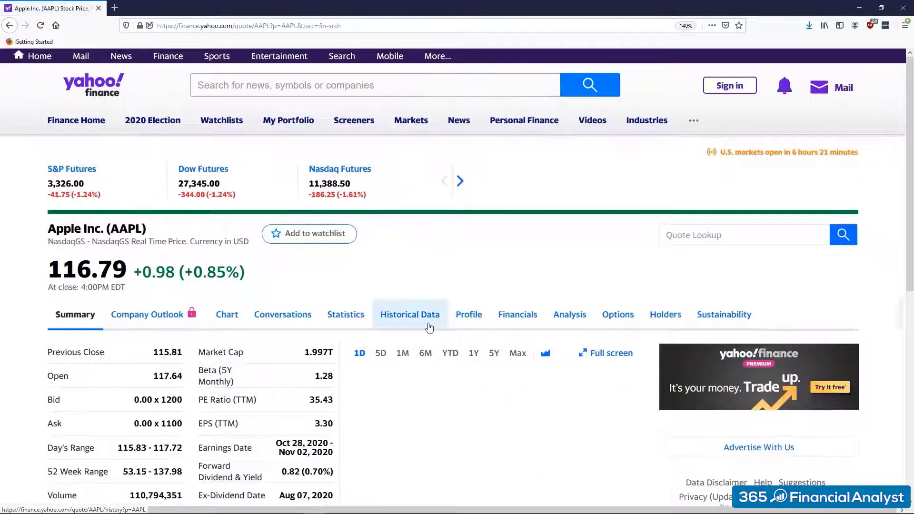
{"action": "left_click", "coordinate": [432, 326]}
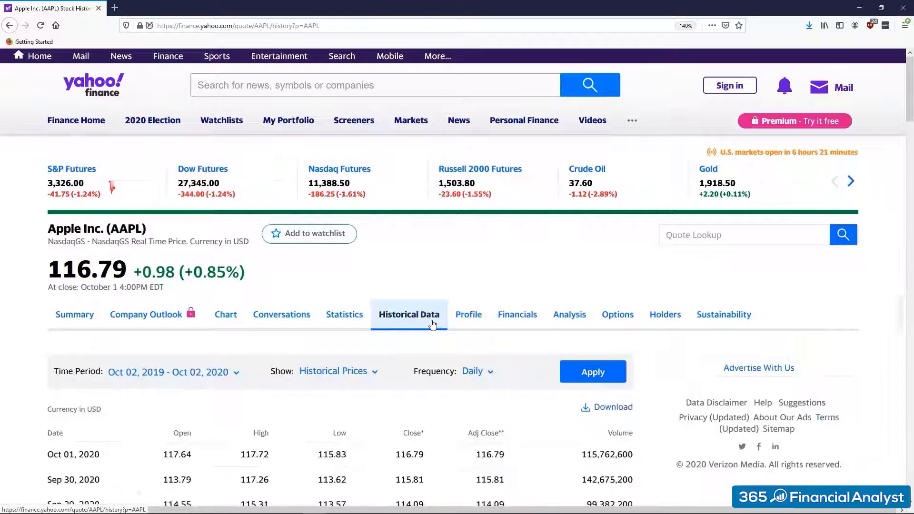
{"action": "scroll", "coordinate": [153, 302], "scroll_direction": "down", "scroll_amount": 2}
Set the AAPL time period from 07/01/2018 to 07/01/2020
{"action": "left_click", "coordinate": [153, 301]}
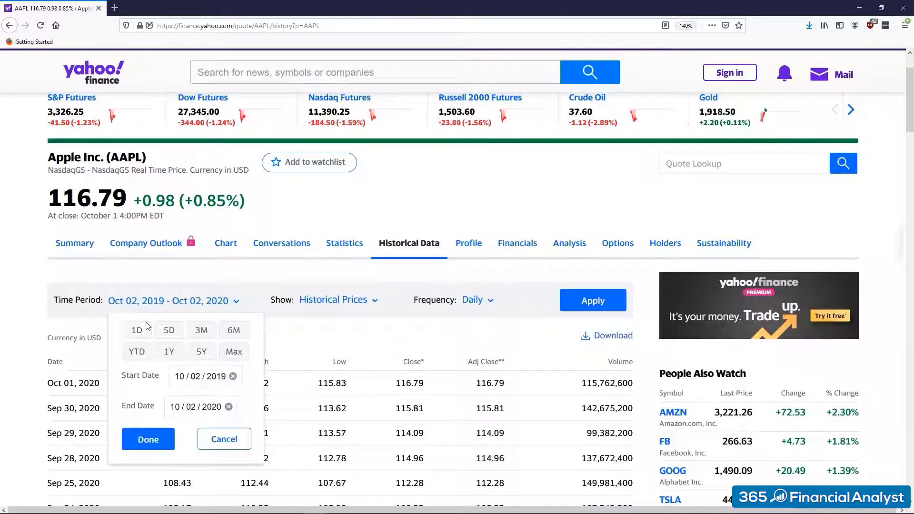
{"action": "left_click", "coordinate": [180, 376]}
{"action": "key", "text": "BackSpace"}
{"action": "type", "text": "07 / "}
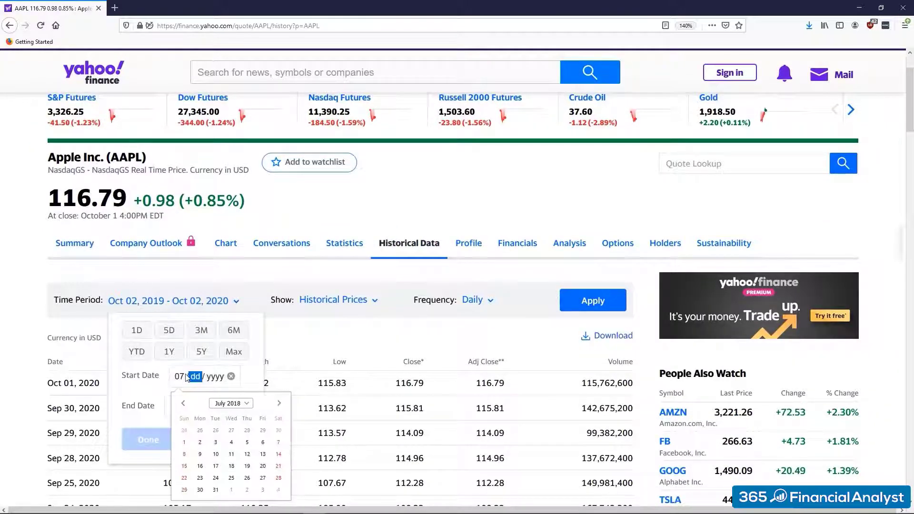
{"action": "type", "text": "01 / 2018"}
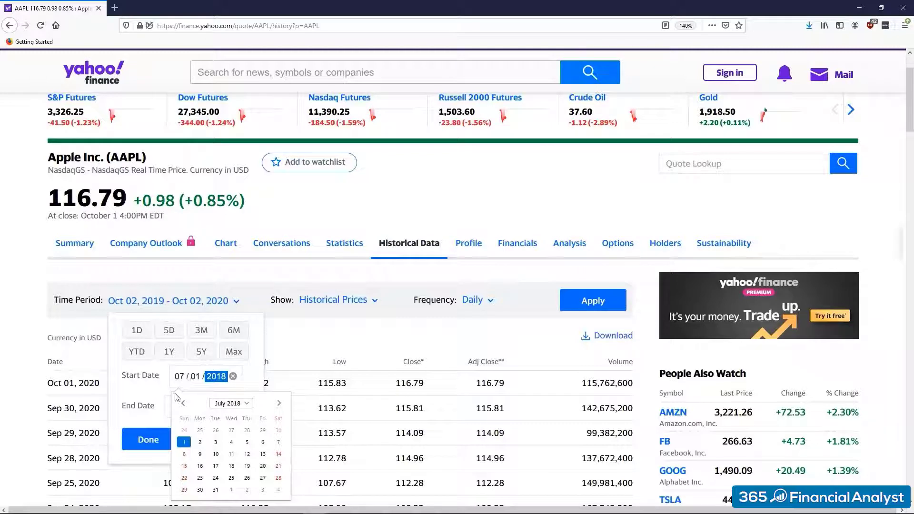
{"action": "left_click", "coordinate": [171, 412]}
{"action": "key", "text": "BackSpace"}
{"action": "type", "text": "07 / "}
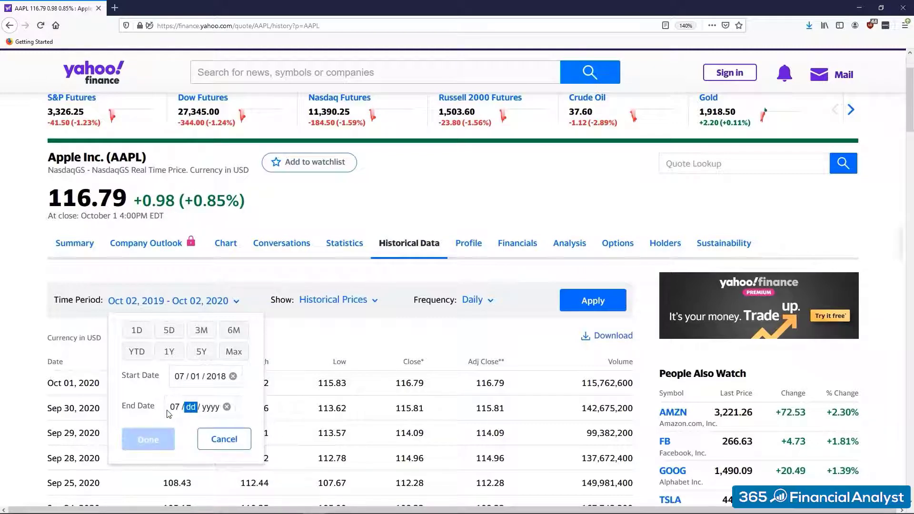
{"action": "type", "text": "01 / 2020"}
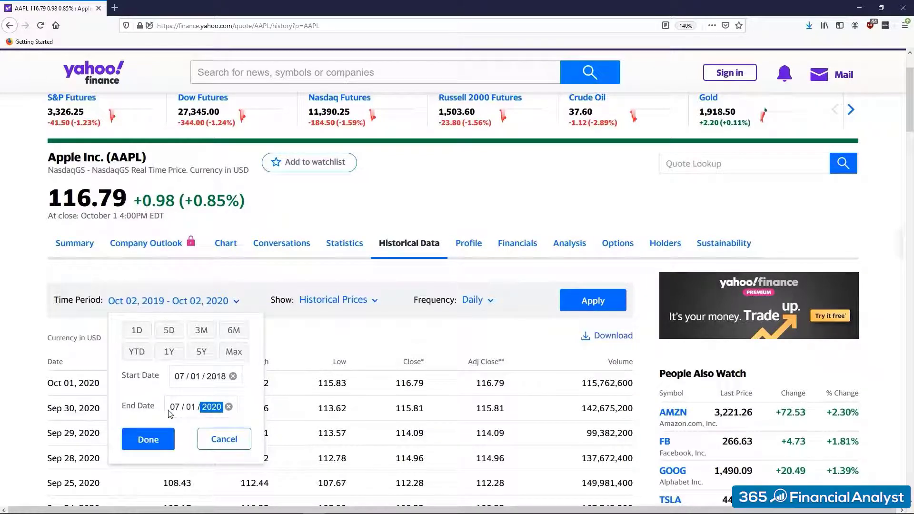
{"action": "left_click", "coordinate": [148, 440]}
{"action": "left_click", "coordinate": [482, 310]}
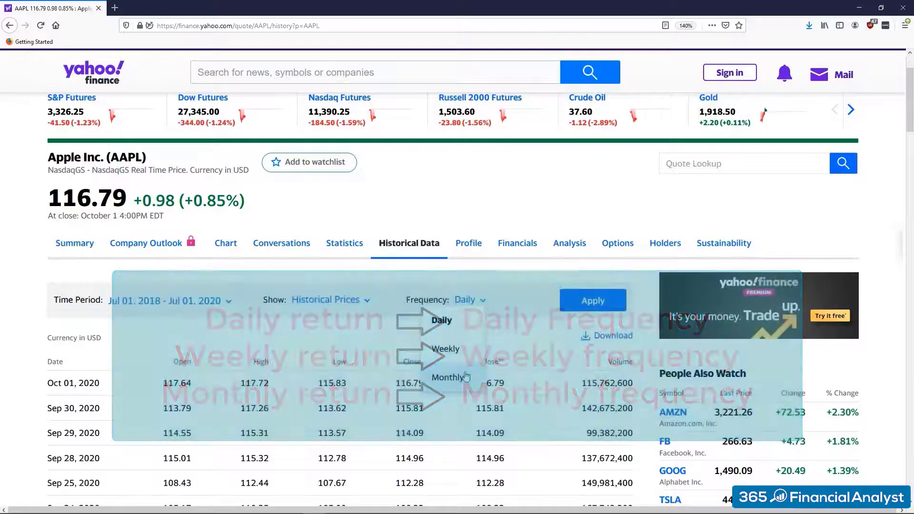
Switch the AAPL table to Monthly frequency and download it as a CSV
{"action": "left_click", "coordinate": [464, 376]}
{"action": "left_click", "coordinate": [598, 300]}
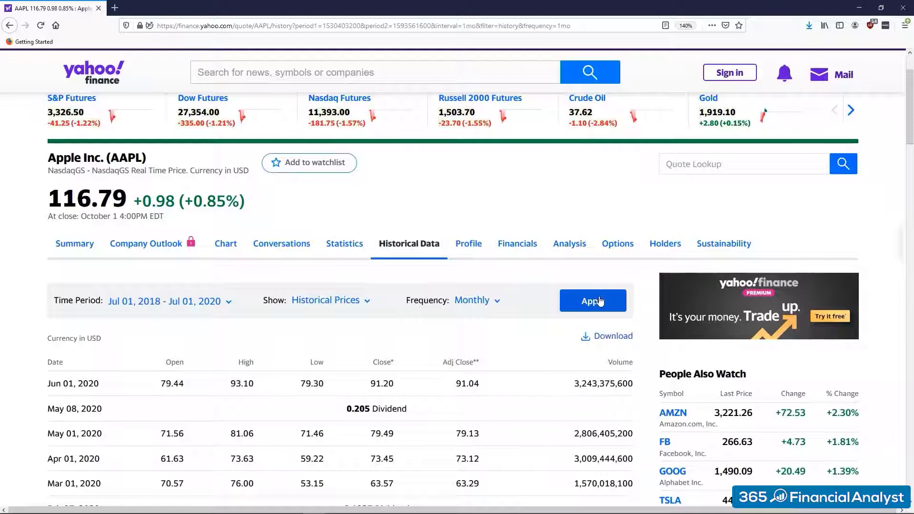
{"action": "left_click", "coordinate": [612, 337]}
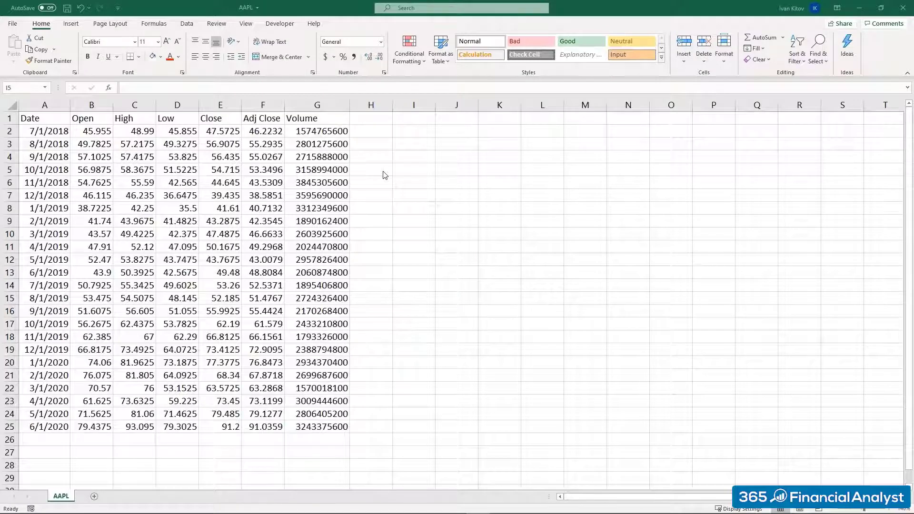
Delete the Open, High, Low, Close and Volume columns, keeping Date and Adj Close
{"action": "left_click_drag", "start_coordinate": [107, 105], "coordinate": [216, 105]}
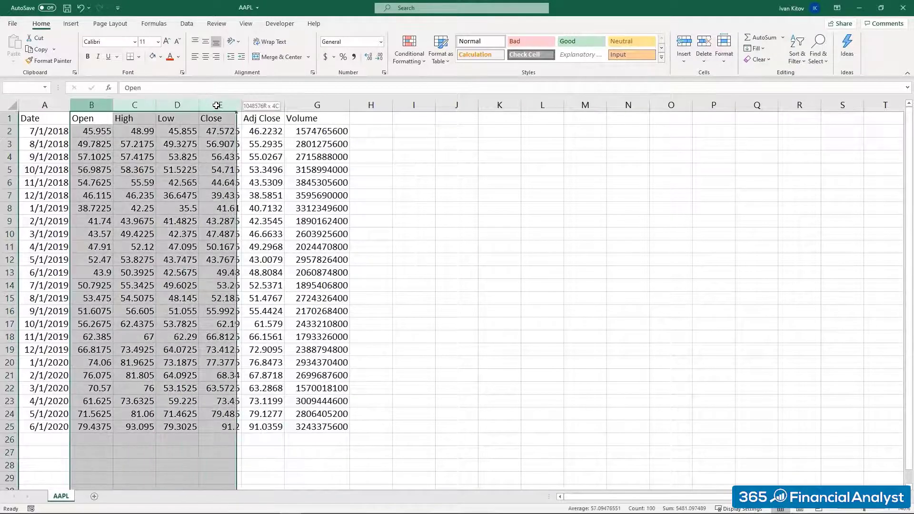
{"action": "left_click", "coordinate": [307, 105], "text": "ctrl"}
{"action": "right_click", "coordinate": [307, 105]}
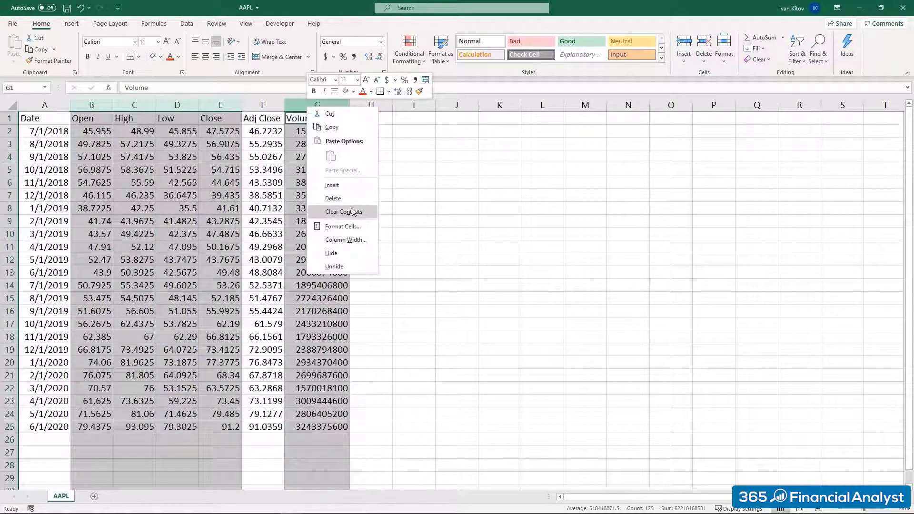
{"action": "left_click", "coordinate": [333, 198]}
{"action": "left_click", "coordinate": [265, 195]}
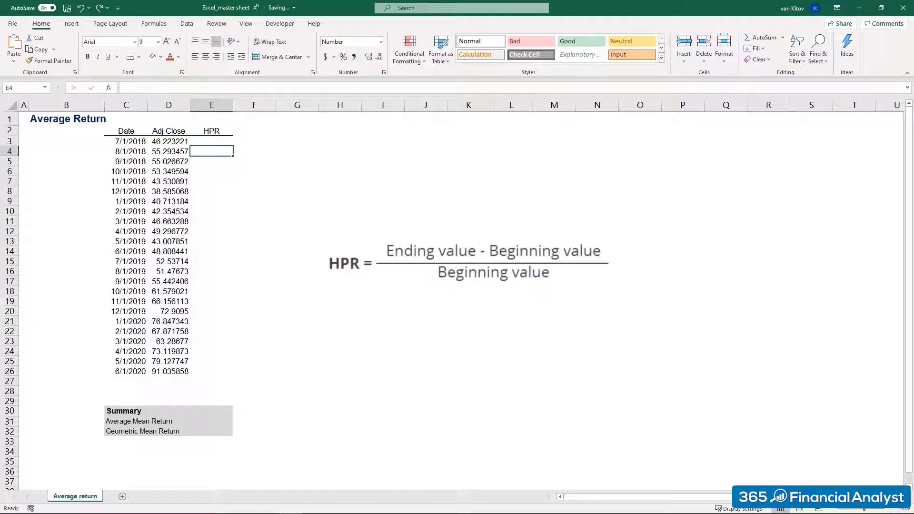
Enter the HPR formula =(D4-D3)/D3 in E4, returning 0.196
{"action": "type", "text": "=("}
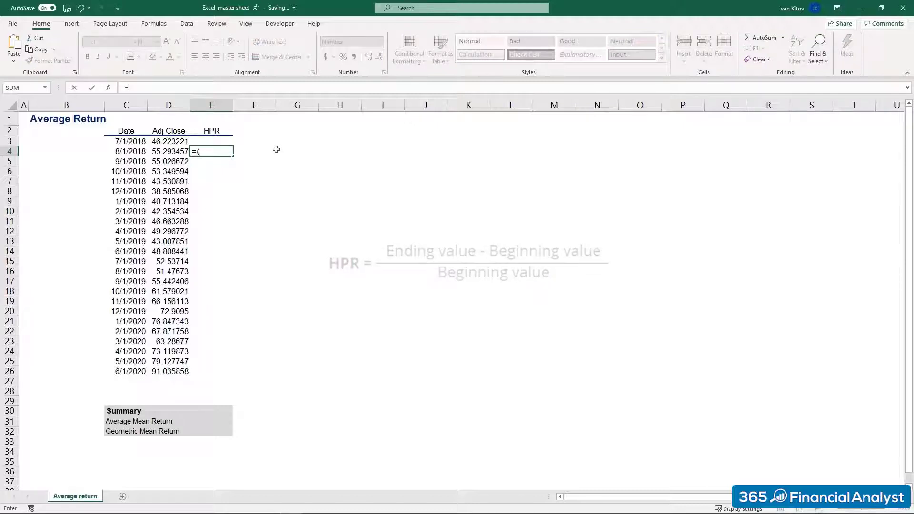
{"action": "left_click", "coordinate": [172, 150]}
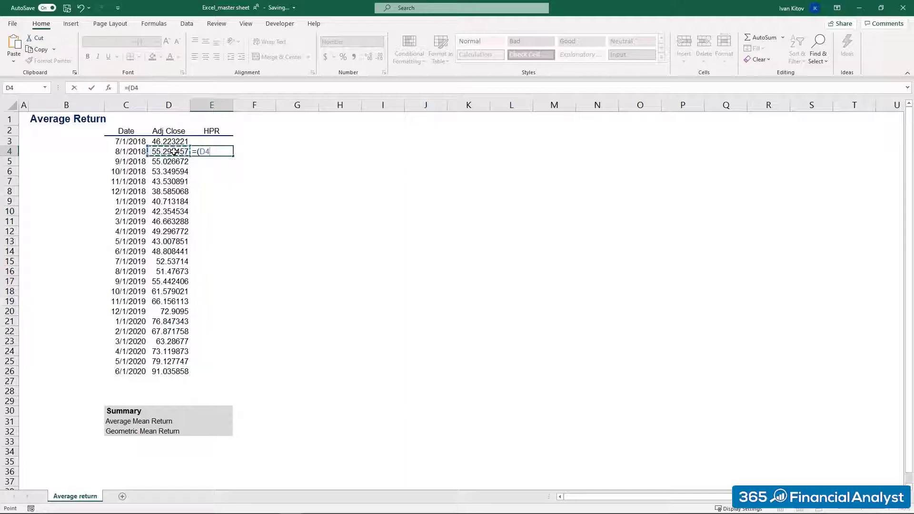
{"action": "type", "text": "-"}
{"action": "left_click", "coordinate": [171, 142]}
{"action": "type", "text": ")/"}
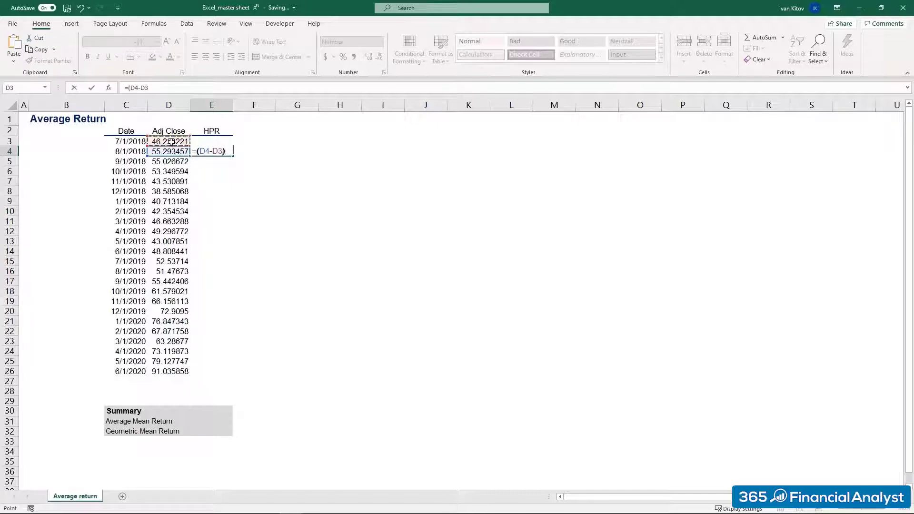
{"action": "left_click", "coordinate": [171, 142]}
{"action": "key", "text": "Return"}
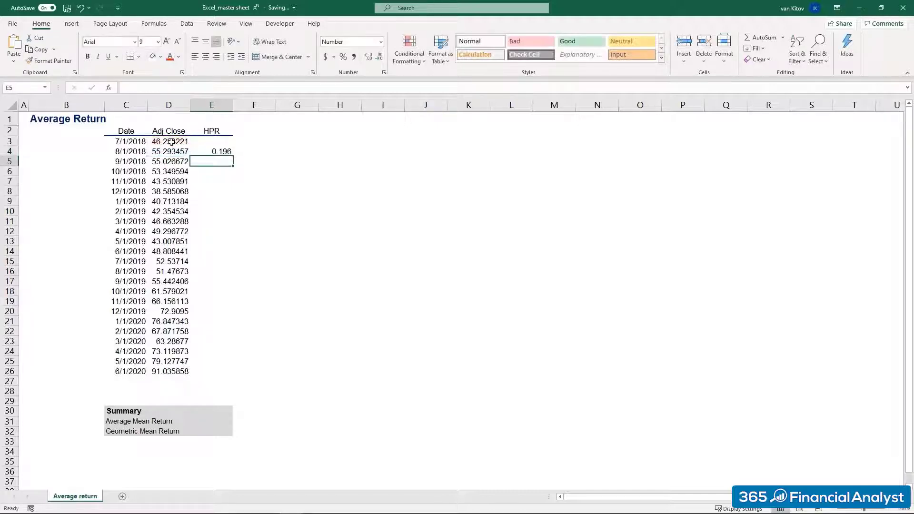
{"action": "left_click", "coordinate": [225, 149]}
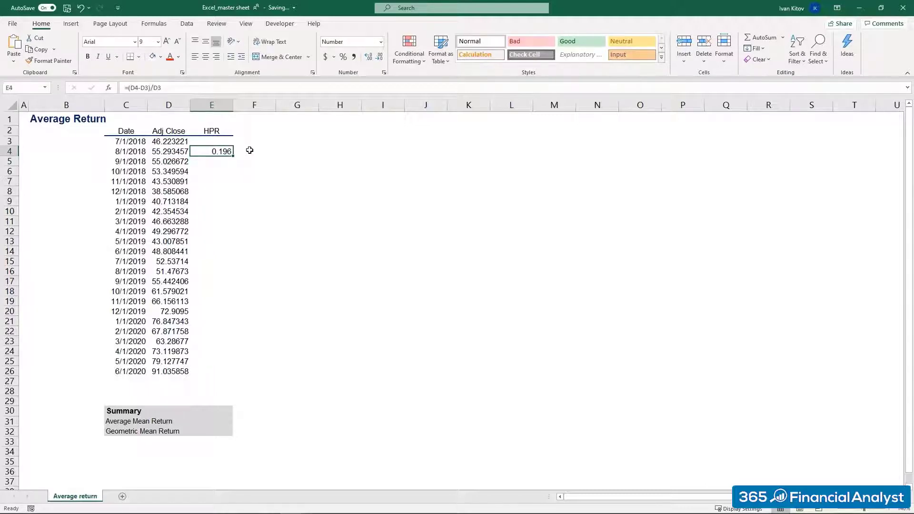
Fill the HPR formula down to E26 and show it as percentages with one decimal
{"action": "left_click_drag", "start_coordinate": [232, 156], "coordinate": [232, 379]}
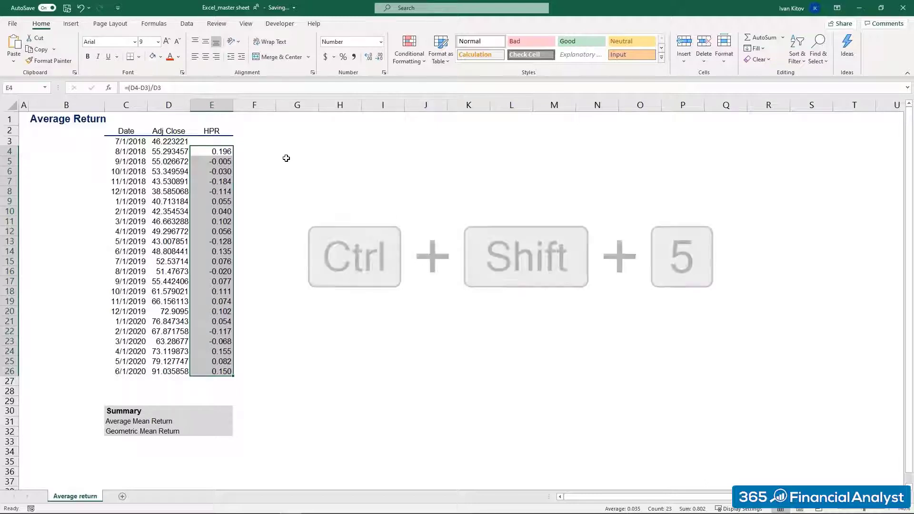
{"action": "key", "text": "ctrl+shift+5"}
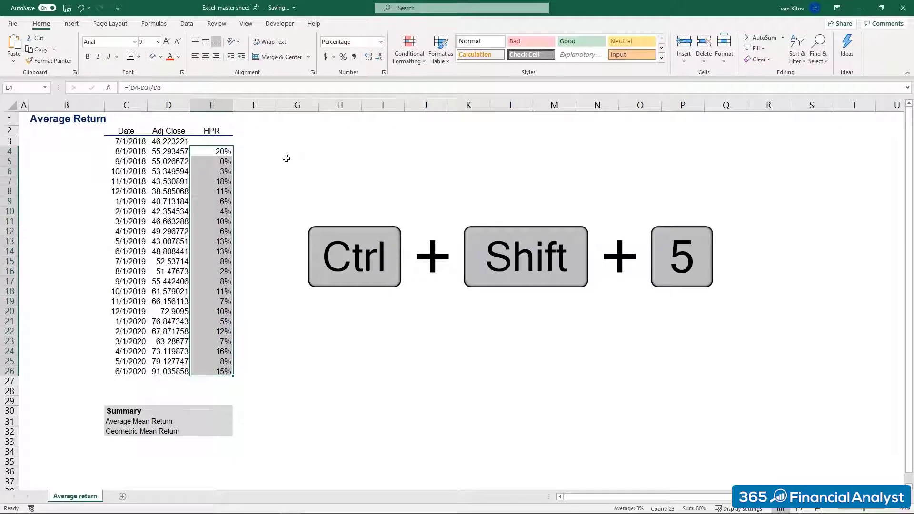
{"action": "left_click", "coordinate": [368, 57]}
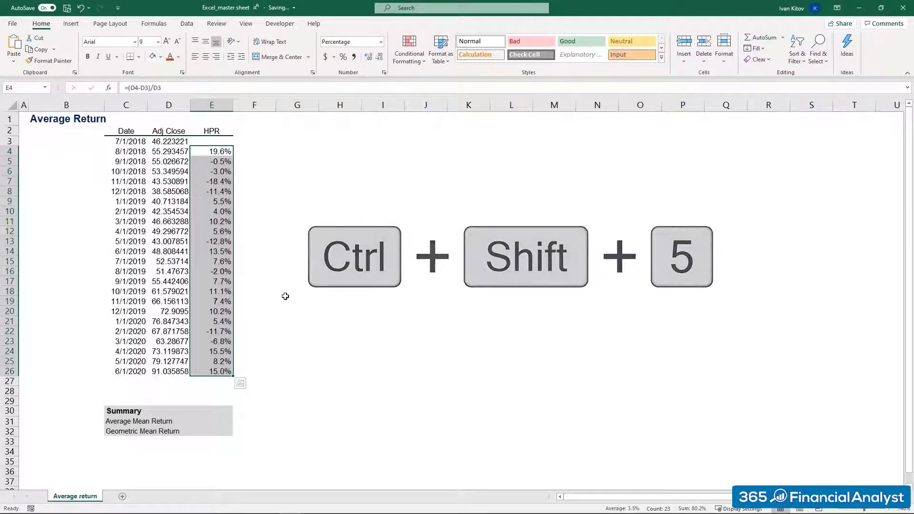
{"action": "left_click", "coordinate": [220, 421]}
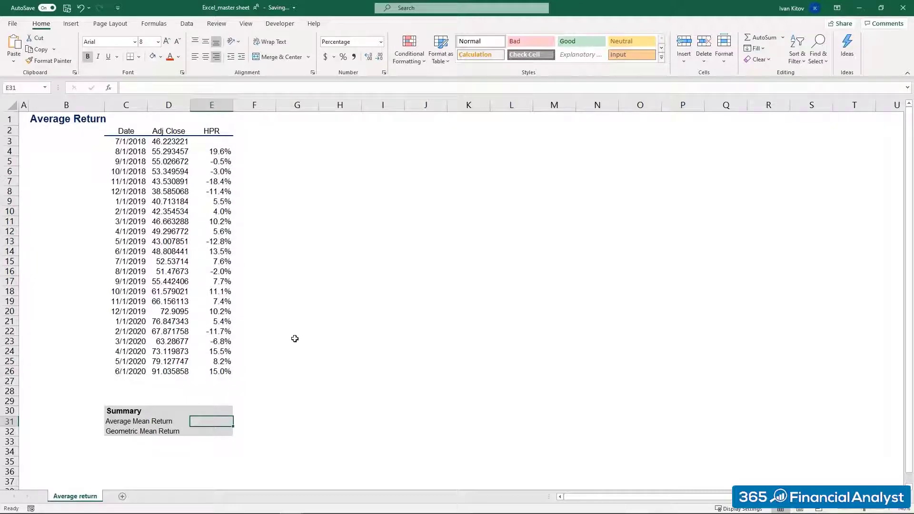
Enter =AVERAGE(E4:E26) in E31 for an Average Mean Return of 3.49%
{"action": "type", "text": "=ave"}
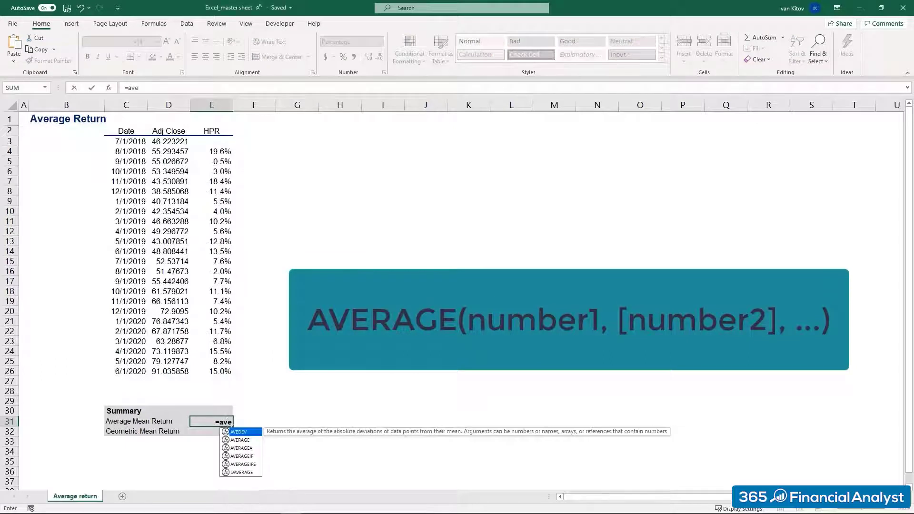
{"action": "key", "text": "Down"}
{"action": "key", "text": "Tab"}
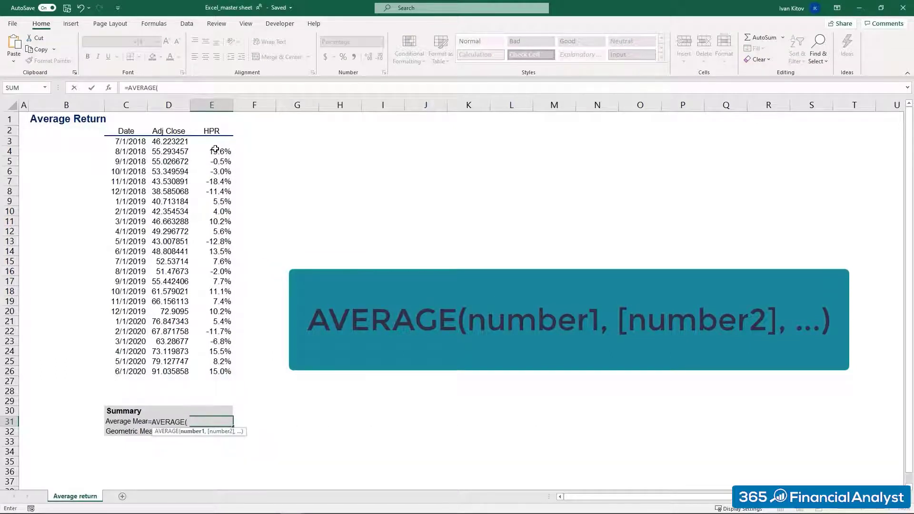
{"action": "left_click", "coordinate": [215, 149]}
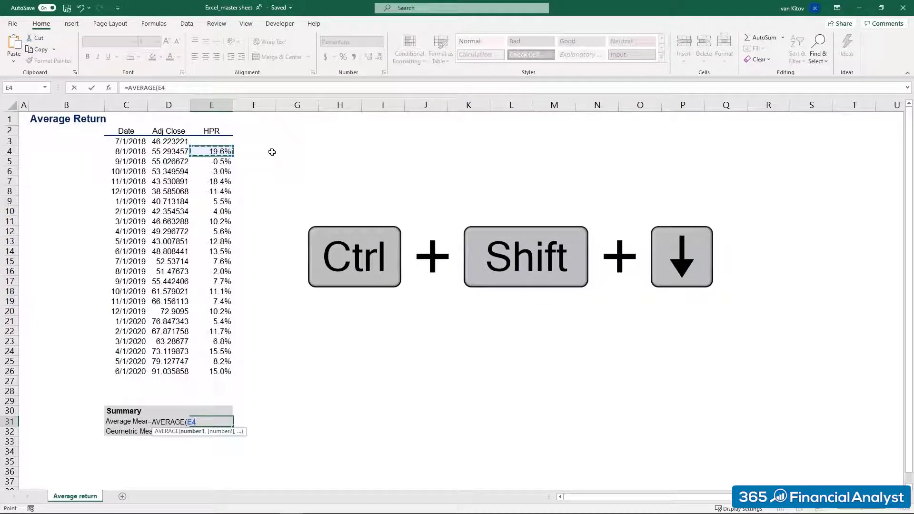
{"action": "key", "text": "ctrl+shift+Down"}
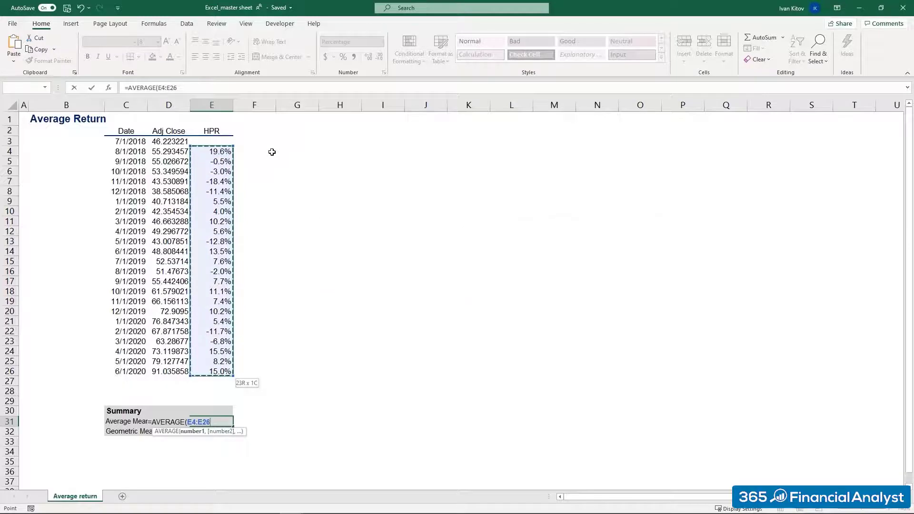
{"action": "type", "text": ")"}
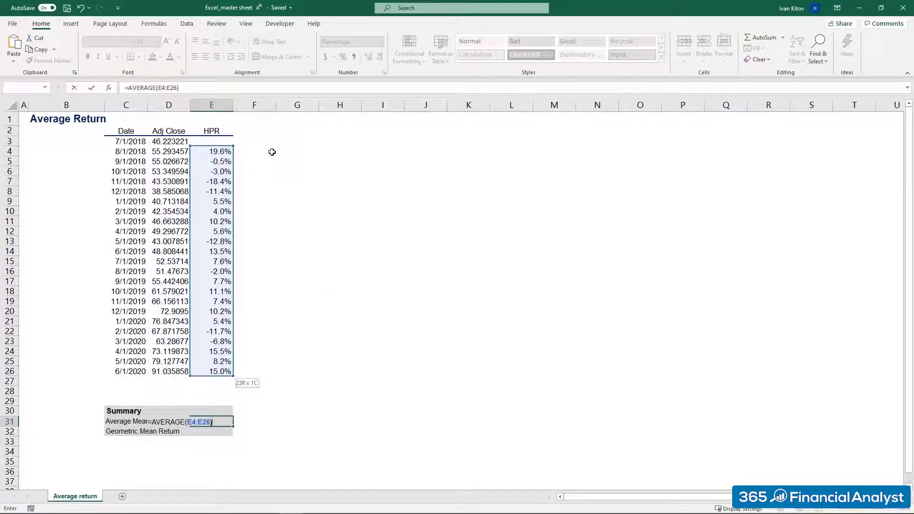
{"action": "key", "text": "Return"}
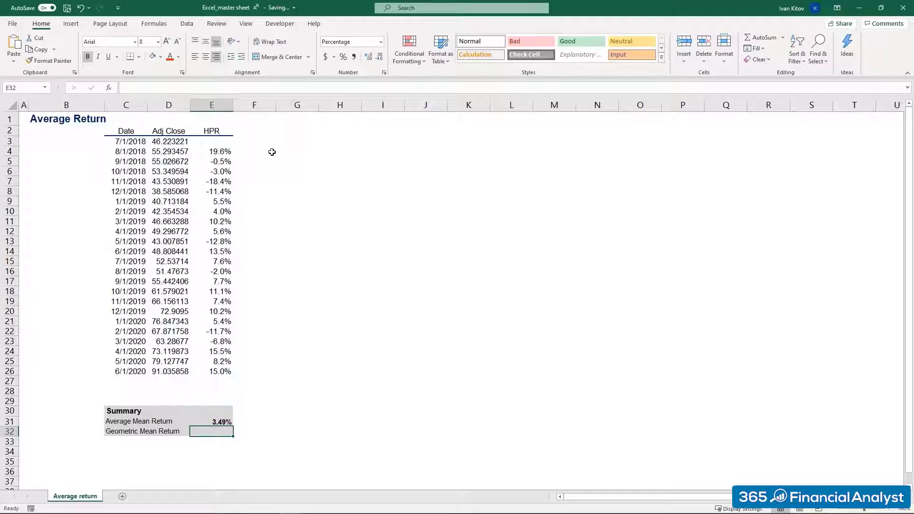
Enter =GEOMEAN(E4:E26+1)-1 in E32 for a Geometric Mean Return of 2.99%
{"action": "type", "text": "=ge"}
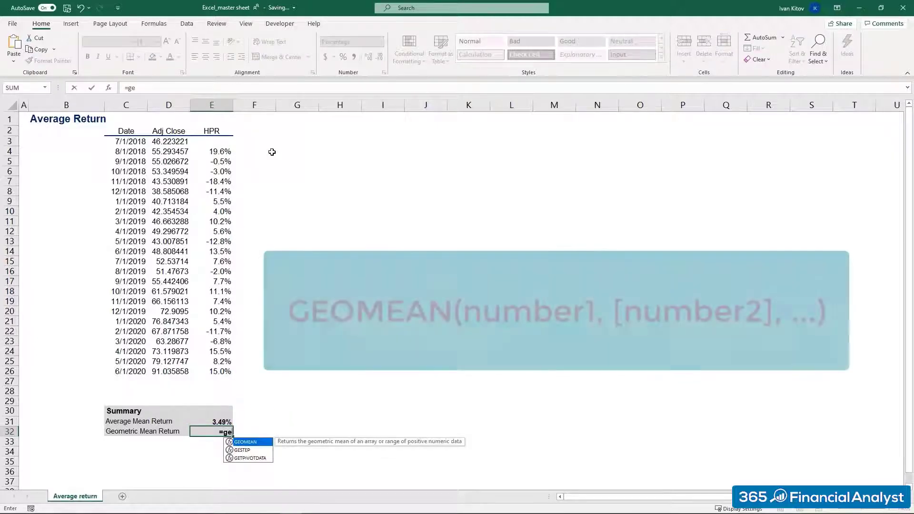
{"action": "key", "text": "Tab"}
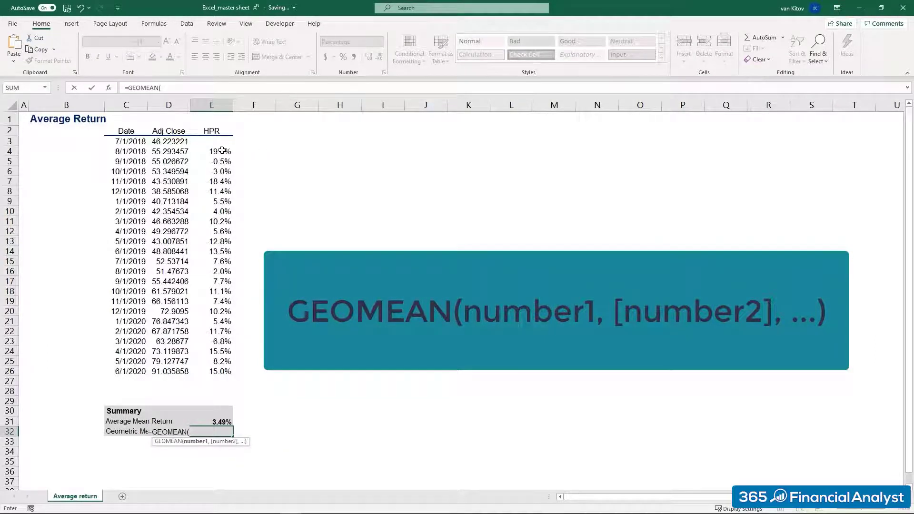
{"action": "left_click", "coordinate": [222, 150]}
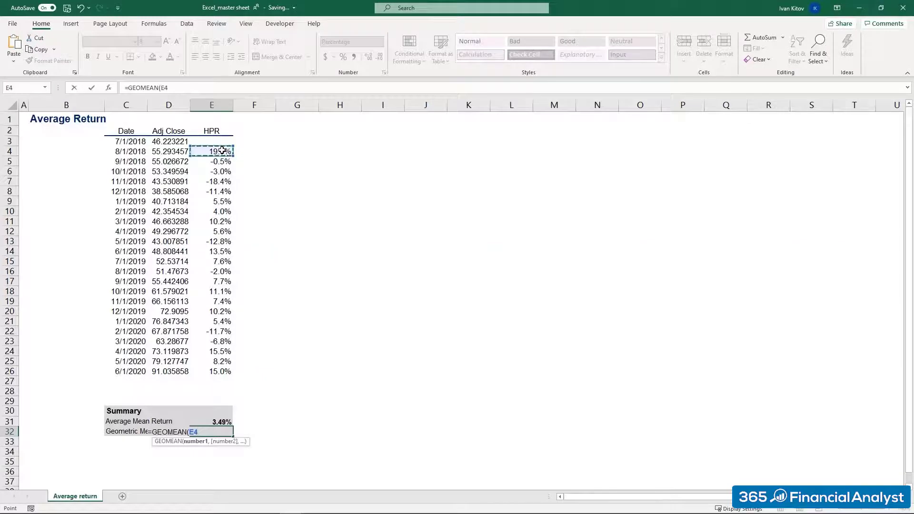
{"action": "key", "text": "ctrl+shift+Down"}
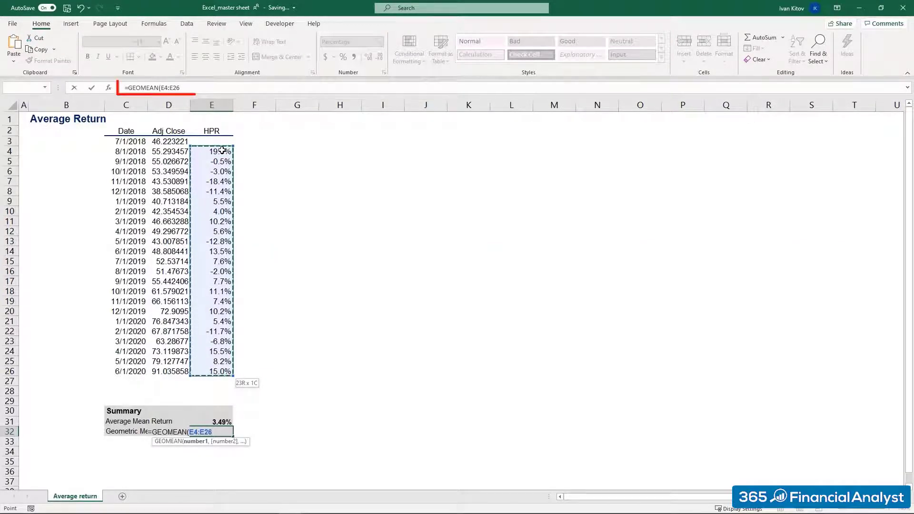
{"action": "type", "text": "+1"}
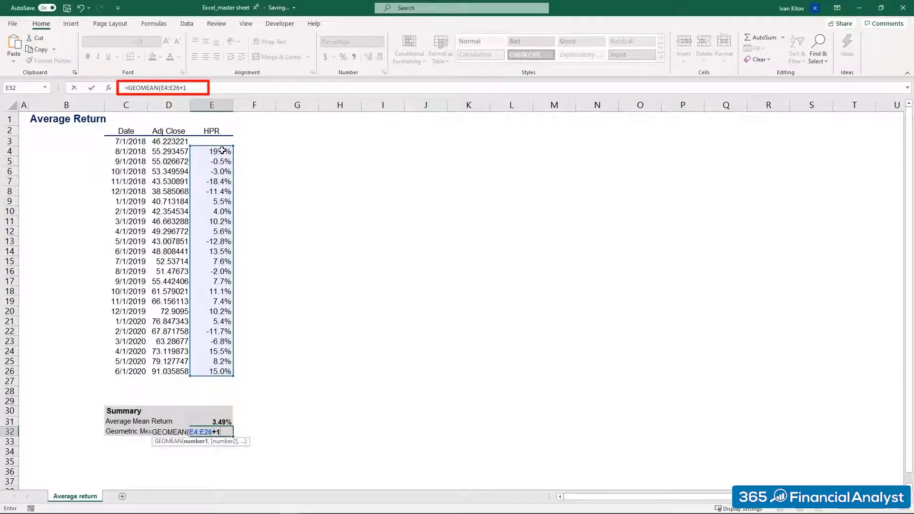
{"action": "type", "text": ")"}
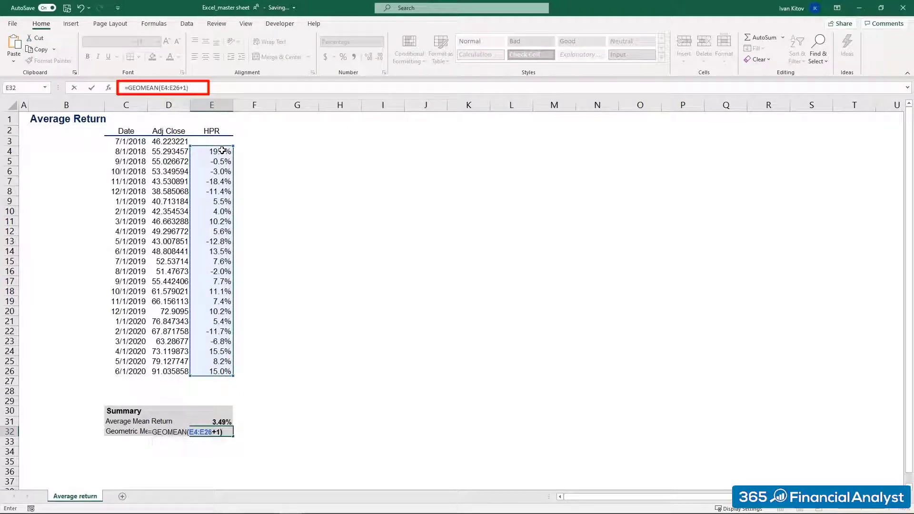
{"action": "type", "text": "-"}
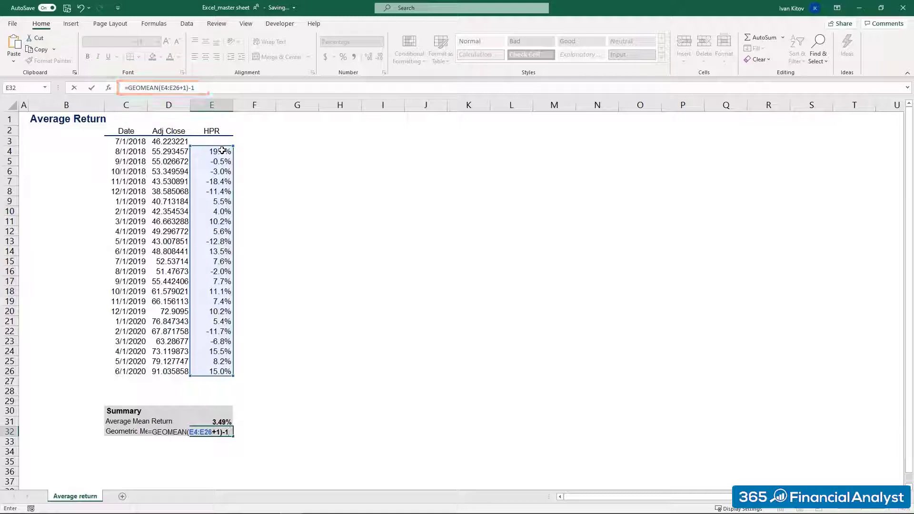
{"action": "type", "text": "1"}
{"action": "key", "text": "Return"}
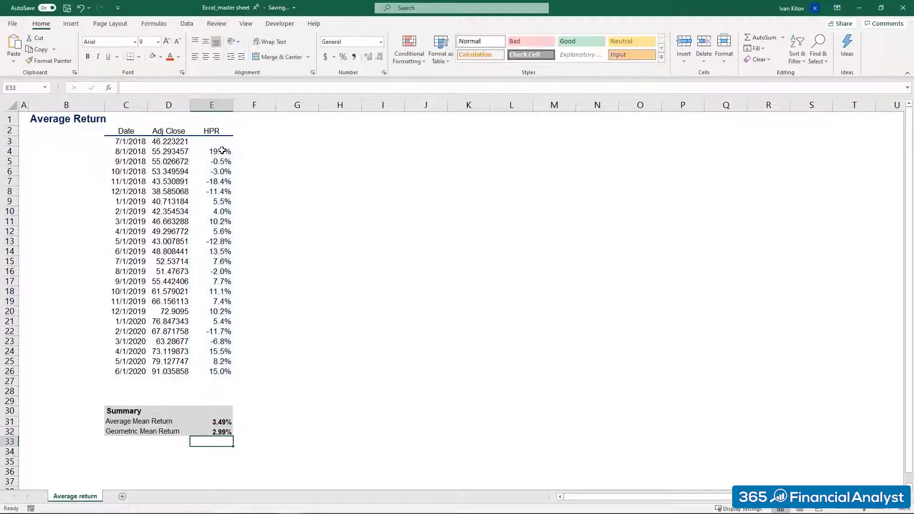
{"action": "left_click", "coordinate": [216, 430]}
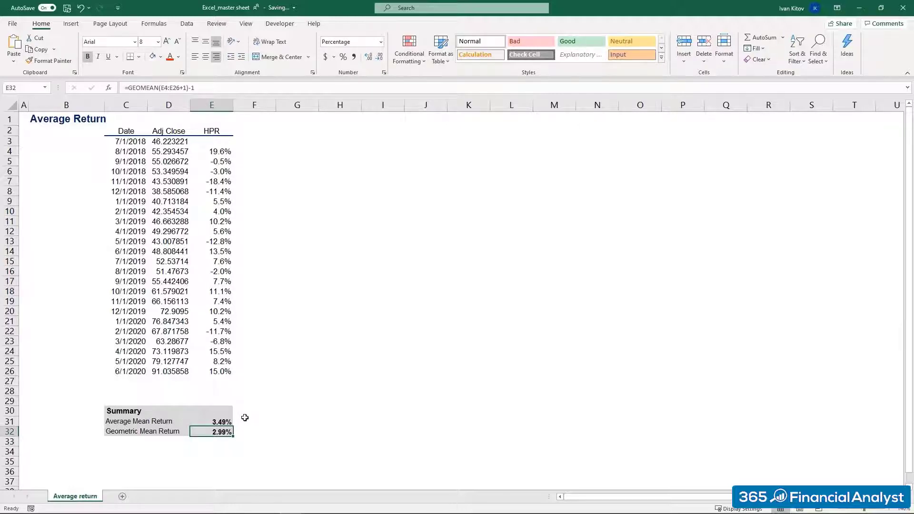
Re-enter the E32 GEOMEAN formula as an array formula with Ctrl+Shift+Enter
{"action": "left_click", "coordinate": [215, 89]}
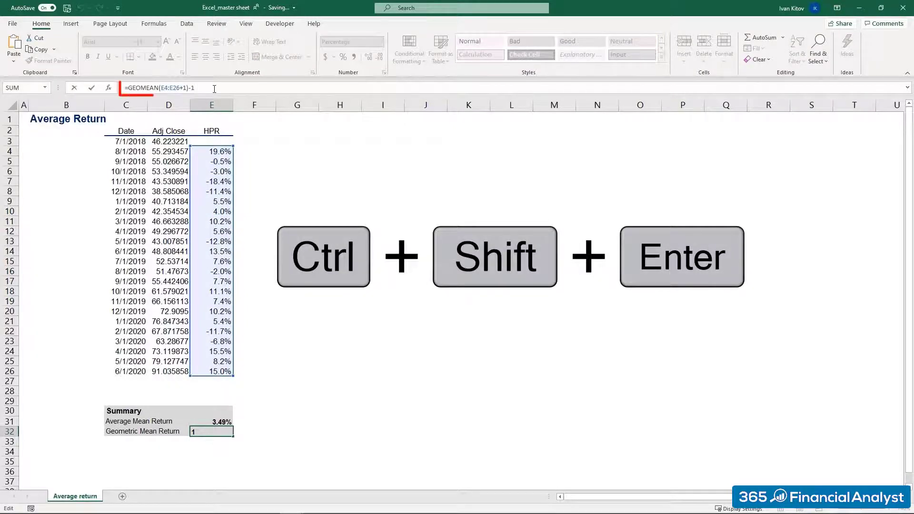
{"action": "key", "text": "ctrl+shift+Return"}
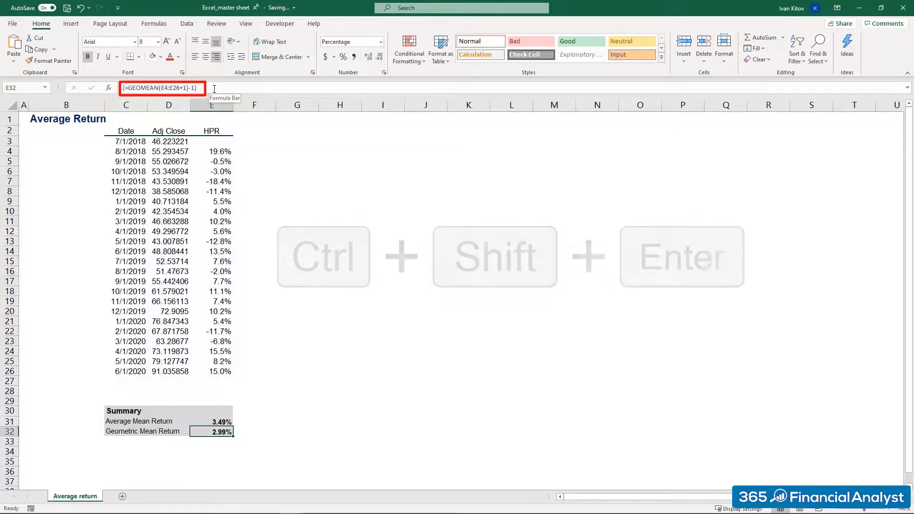